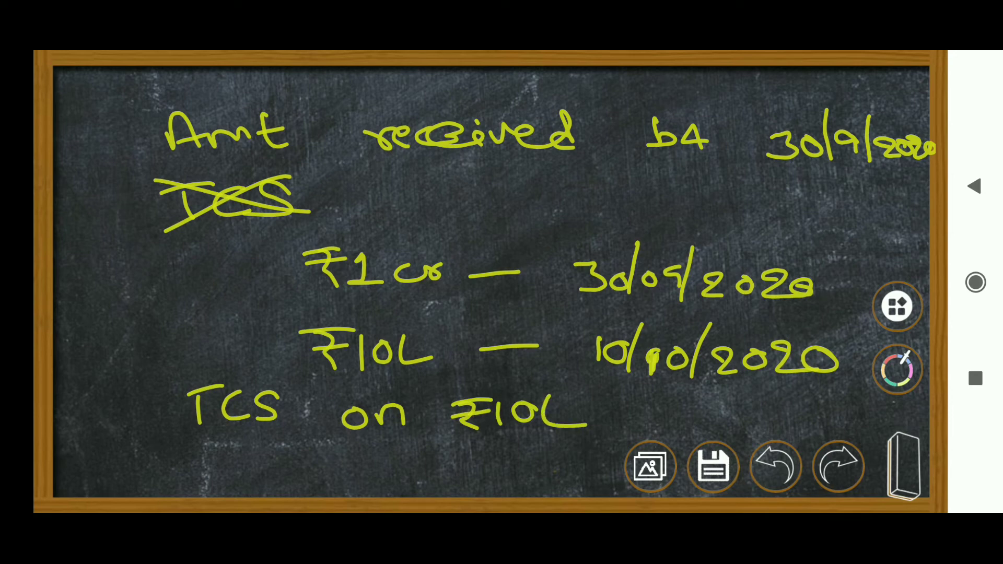
- Draw a checkmark to the left of '₹1cr' marking the receipt as correct
drag(196, 284, 278, 253)
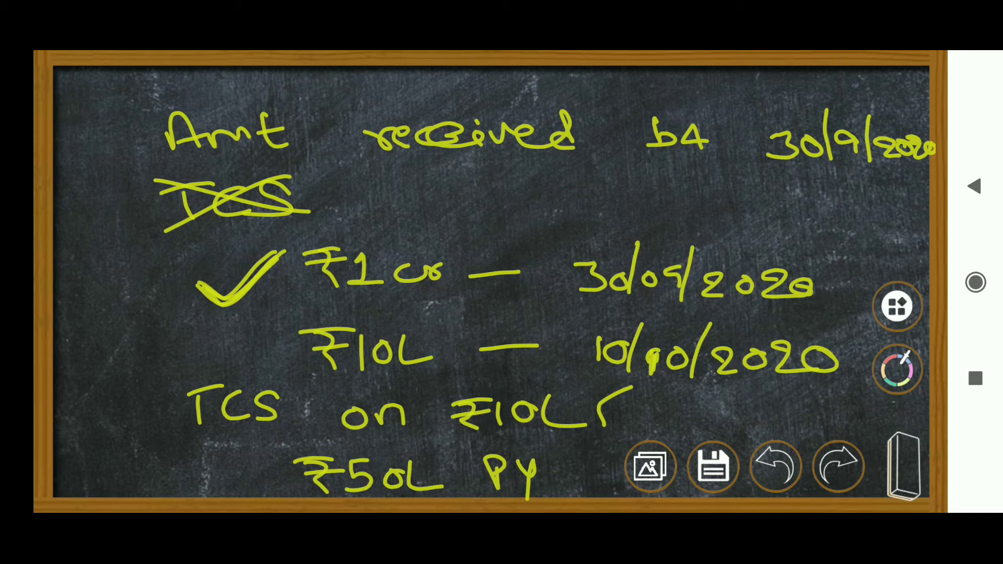
- Handwrite '01/4 till 10/10' as the period beside the ₹1cr receipt
drag(81, 283, 79, 284)
drag(111, 255, 105, 290)
mouse_move(126, 269)
mouse_down()
mouse_move(119, 284)
mouse_move(141, 280)
mouse_up()
drag(132, 274, 102, 329)
mouse_move(92, 319)
mouse_down()
mouse_move(114, 315)
mouse_move(116, 326)
mouse_up()
mouse_move(122, 299)
mouse_down()
mouse_move(124, 318)
mouse_move(136, 319)
mouse_up()
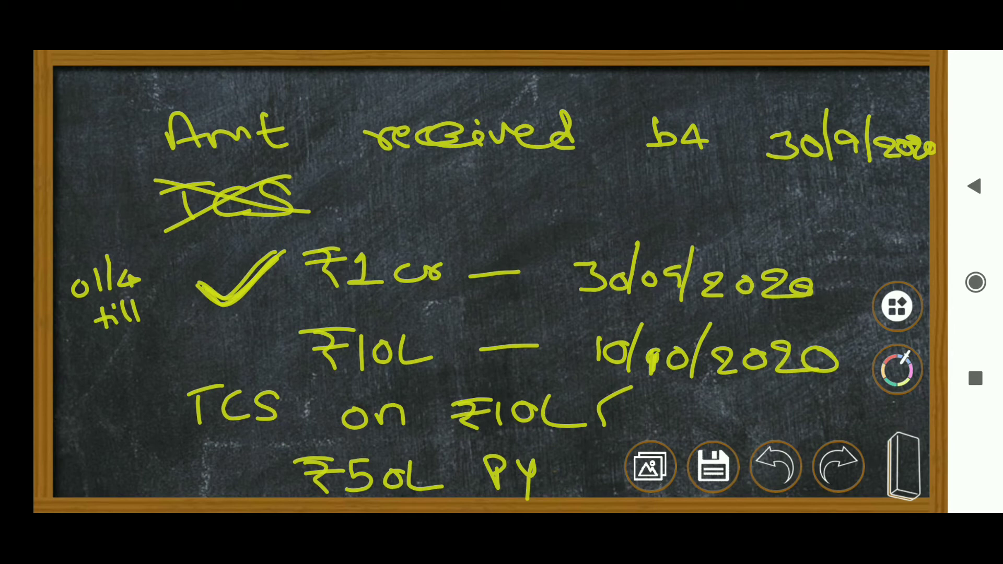
mouse_move(95, 349)
mouse_down()
mouse_move(95, 368)
mouse_move(113, 352)
mouse_move(131, 364)
mouse_up()
drag(144, 350, 141, 351)
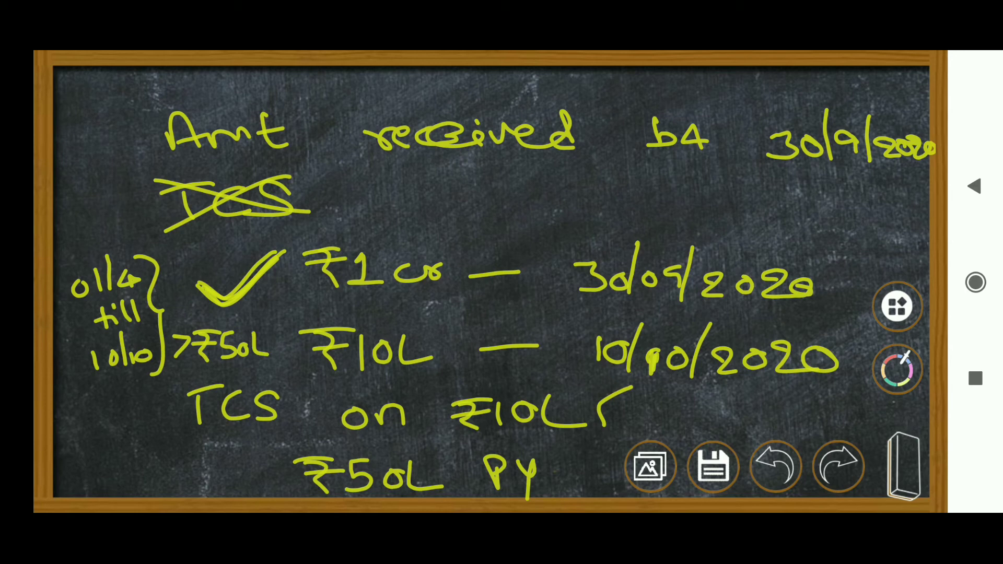
- Draw a curved bracket joining 'TCS on ₹10L' with '₹50L PY'
mouse_move(175, 381)
mouse_down()
mouse_move(165, 472)
mouse_move(181, 459)
mouse_move(157, 498)
mouse_up()
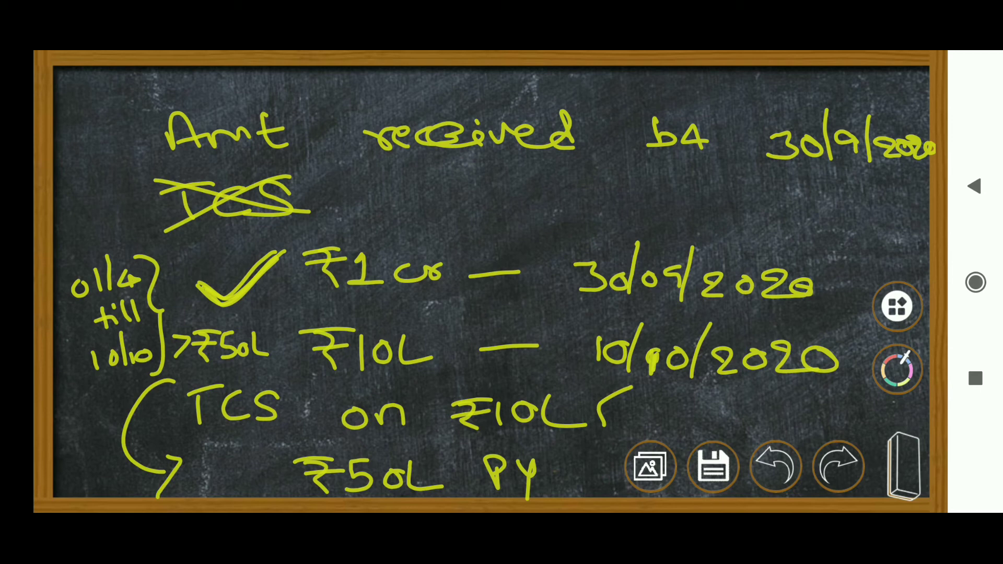
- Add a colon mark after the 'TCS on ₹10L' line
click(665, 406)
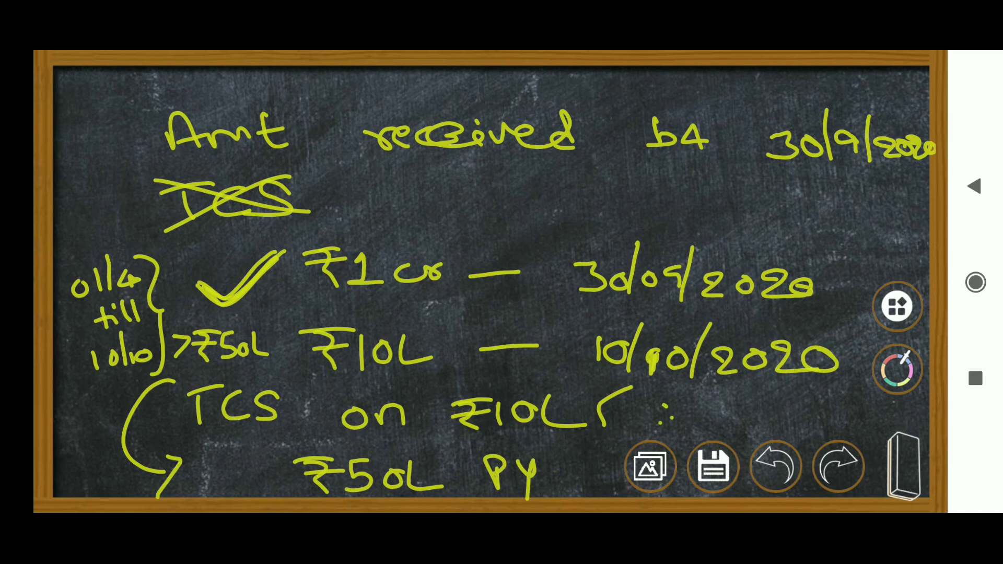